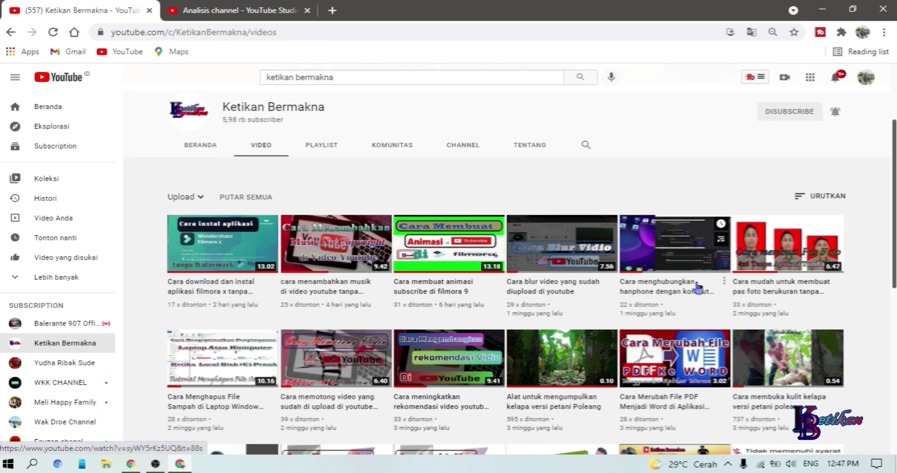
right_click(690, 282)
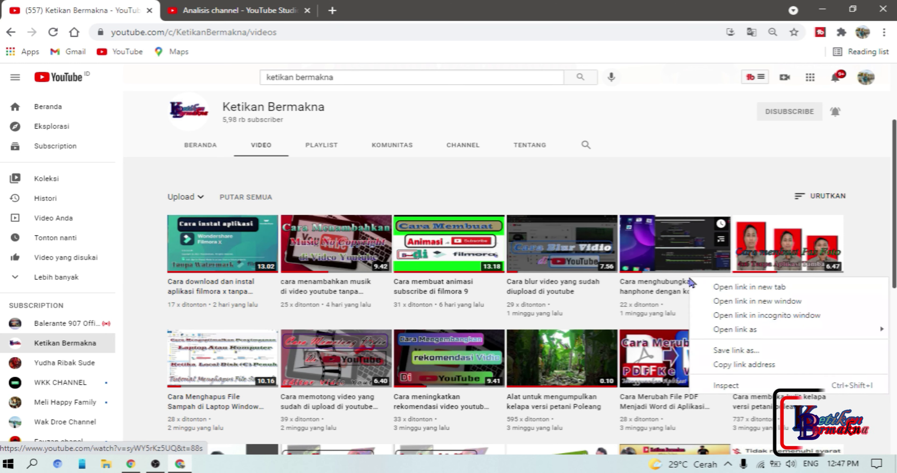
scroll(567, 334, down, 2)
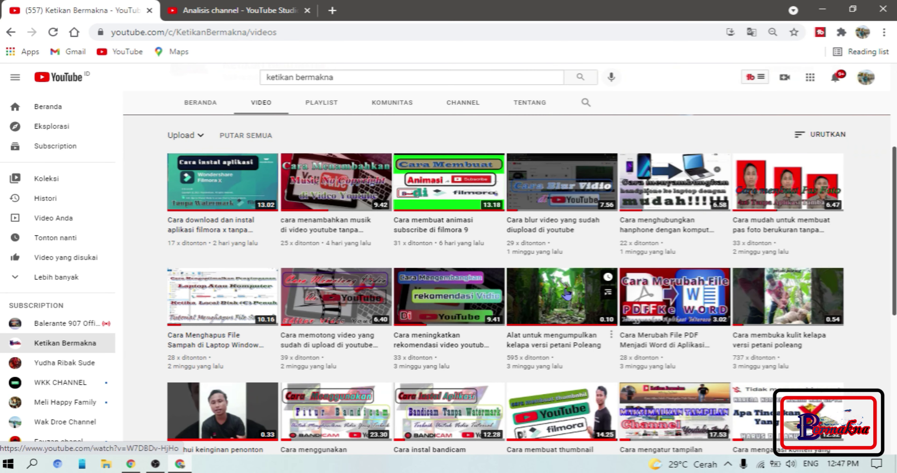
scroll(566, 294, down, 2)
scroll(566, 294, up, 2)
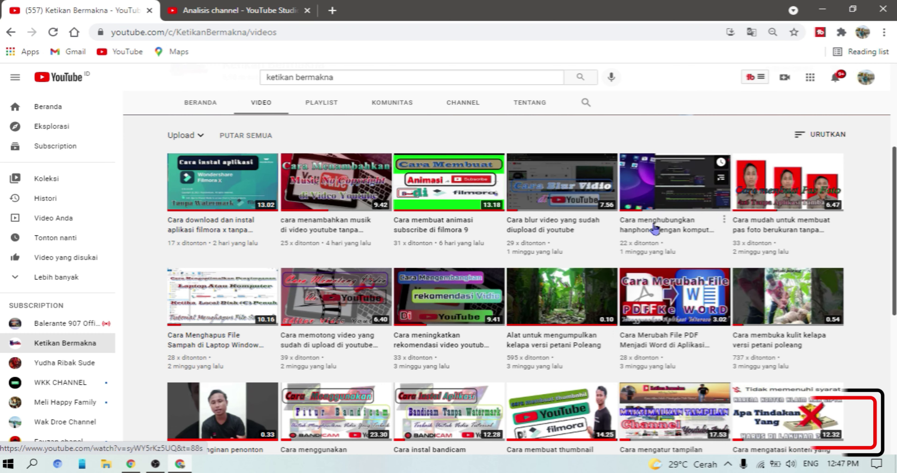
Step: Minimize both open browser windows to get back to the desktop
click(824, 13)
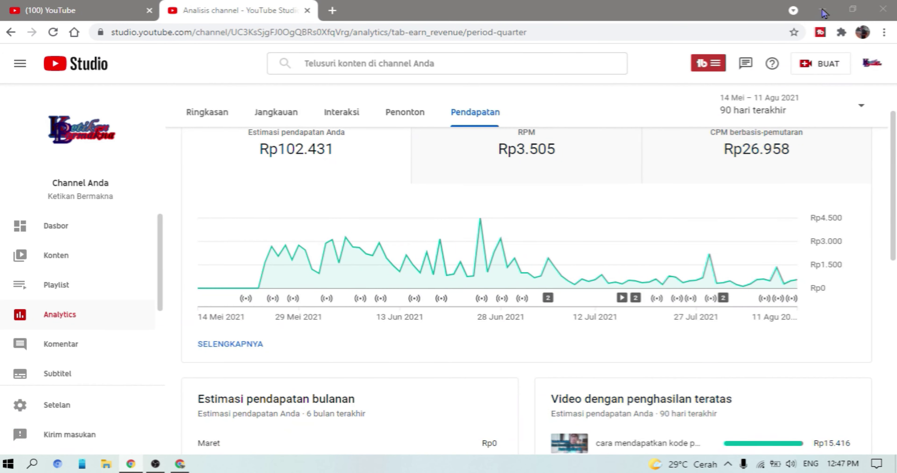
click(819, 13)
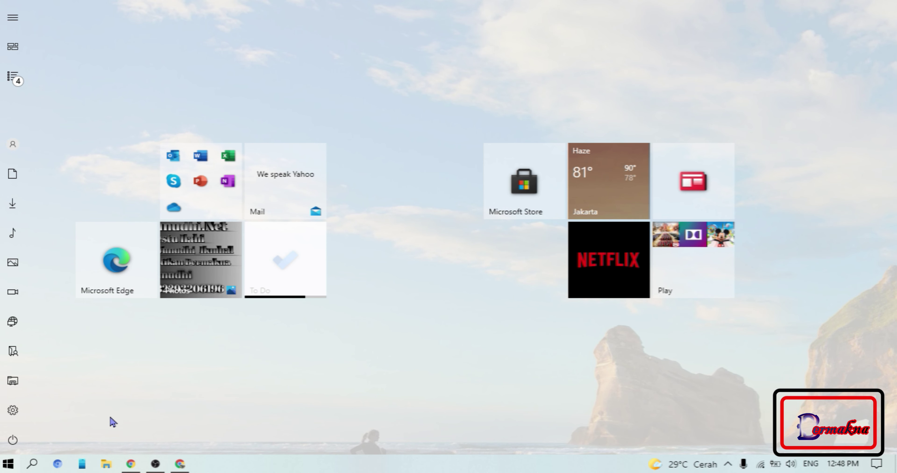
Step: Try to open Control Panel through a Windows search for "control"
text(c)
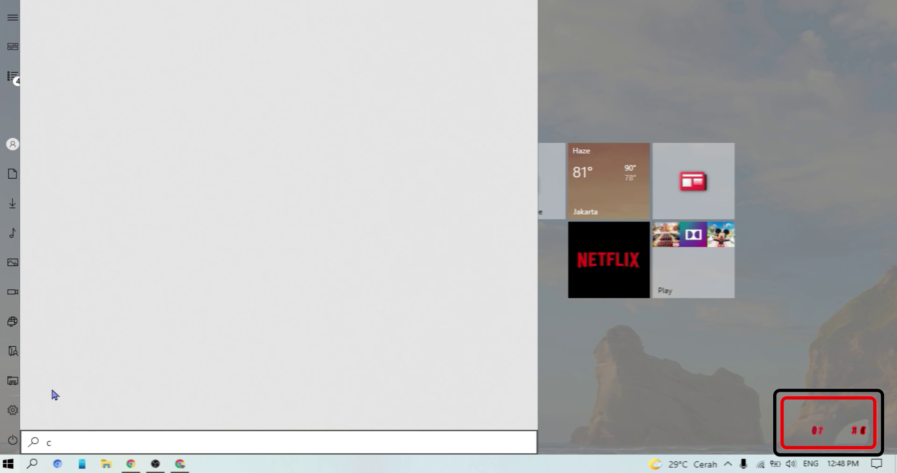
text(om)
key(BackSpace)
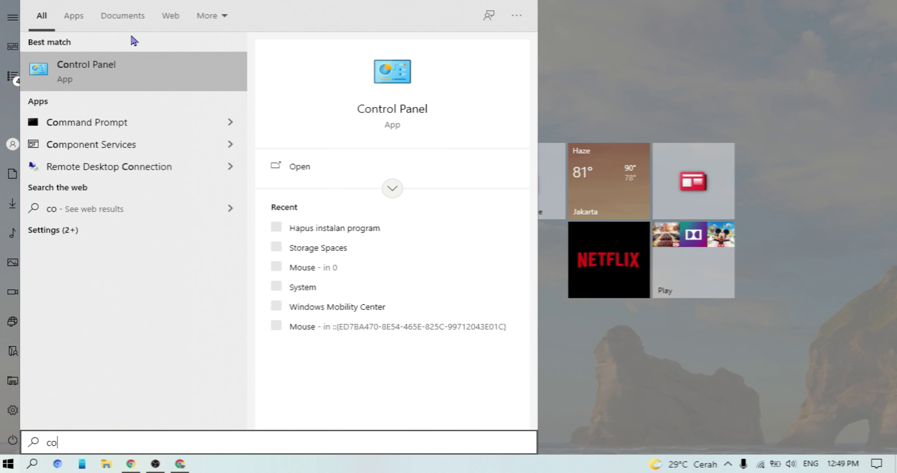
text(ntrol)
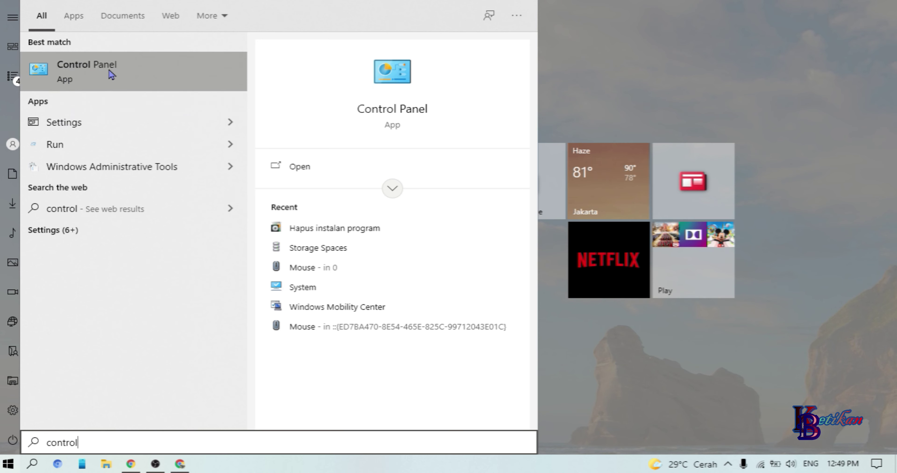
click(84, 67)
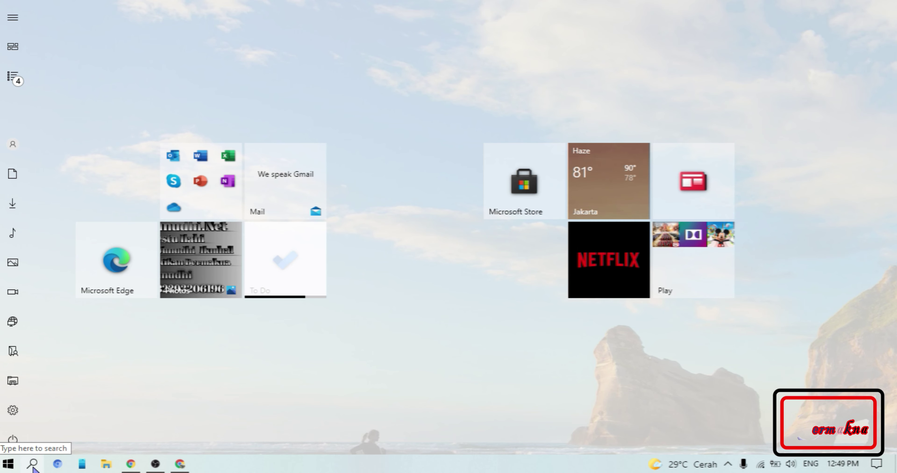
Step: Search Windows for "cont", open Control Panel from the results and maximize its window
click(34, 467)
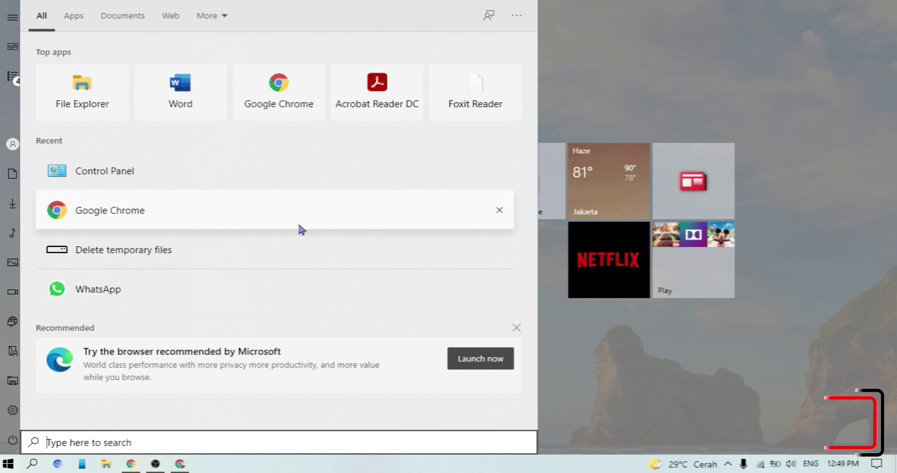
text(con)
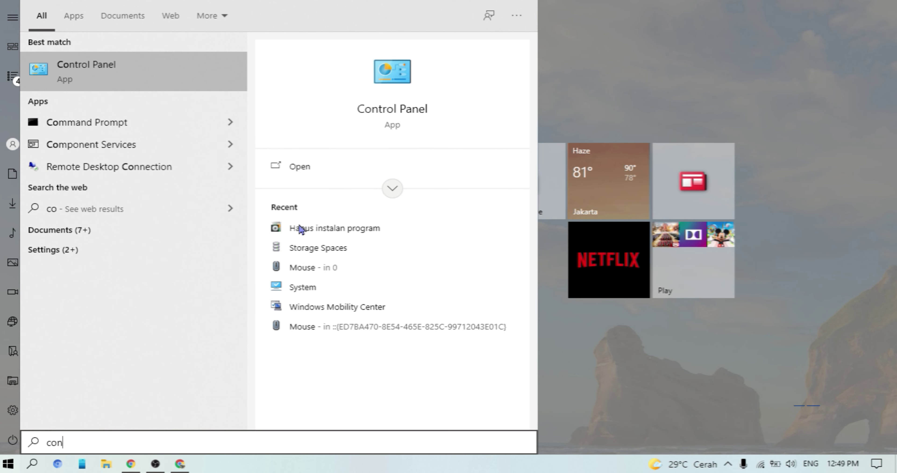
text(t)
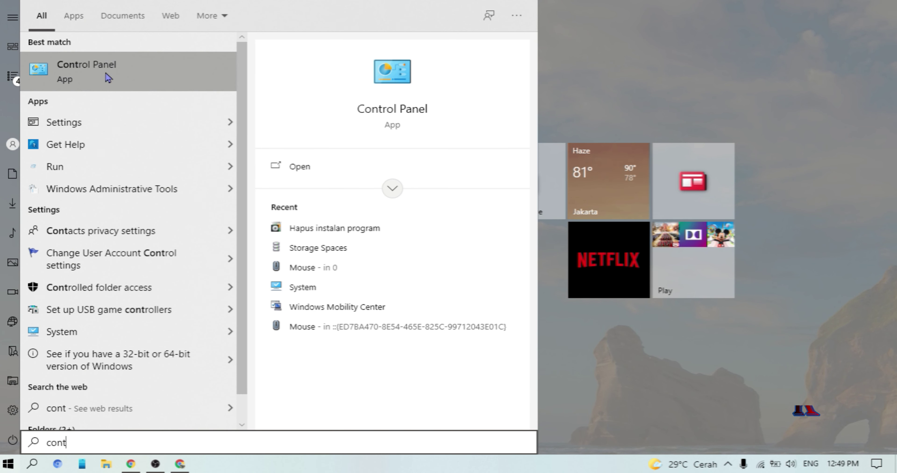
click(390, 83)
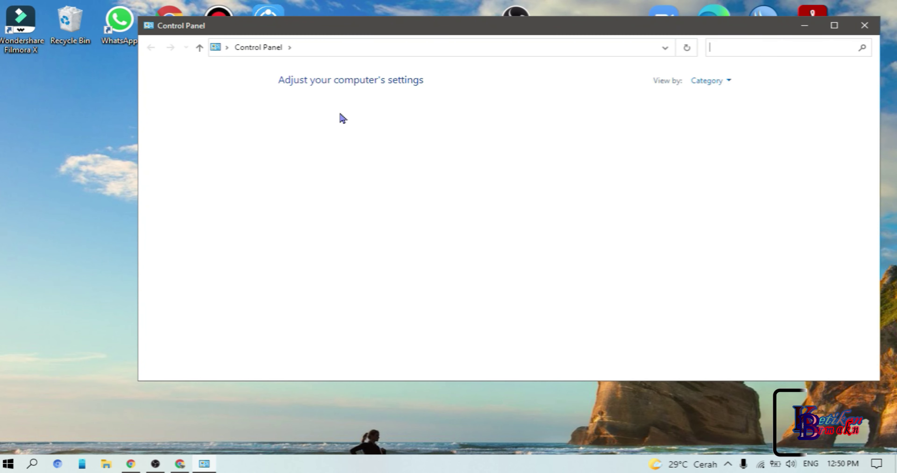
click(834, 26)
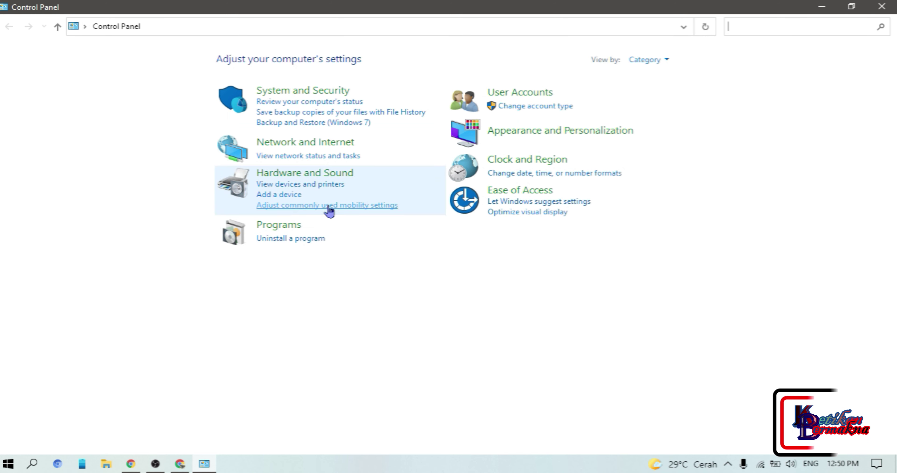
Step: Uninstall the Bandicam program published by Bandicam.com via Programs and Features, close its uninstaller and minimize the program list
click(285, 239)
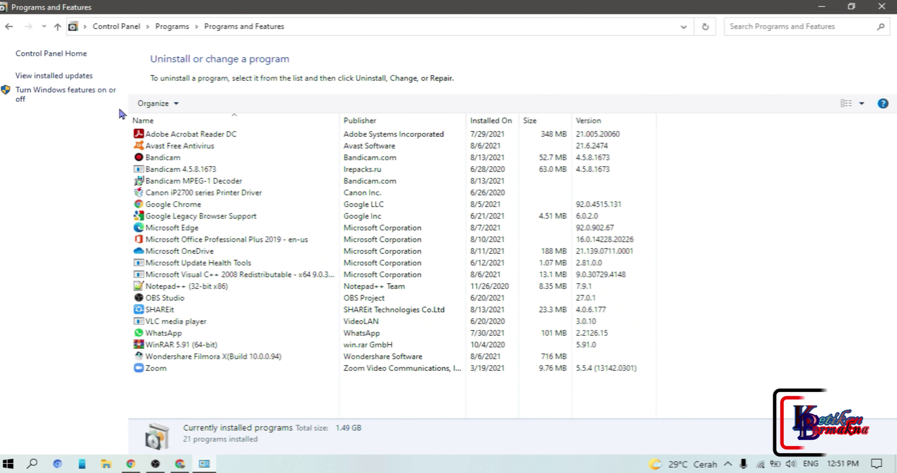
right_click(153, 161)
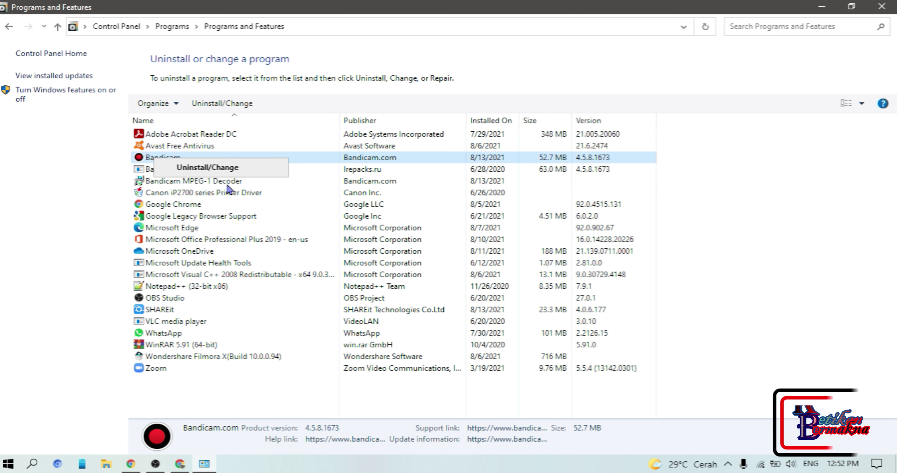
click(196, 169)
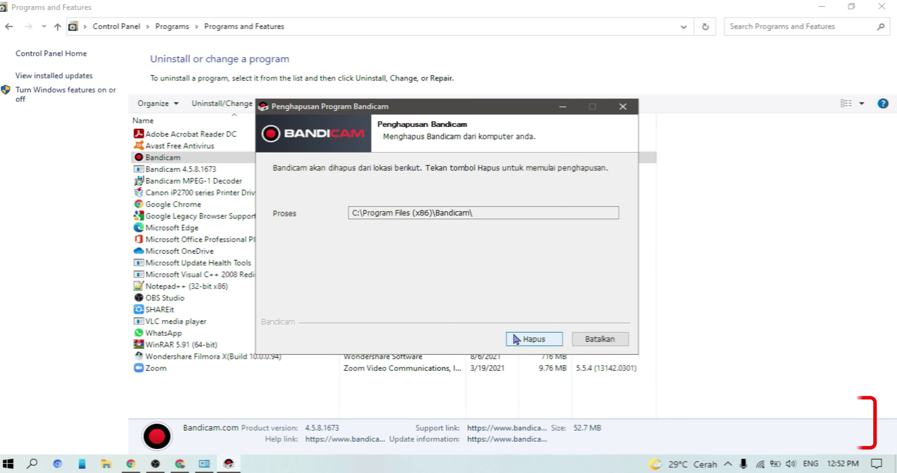
click(531, 341)
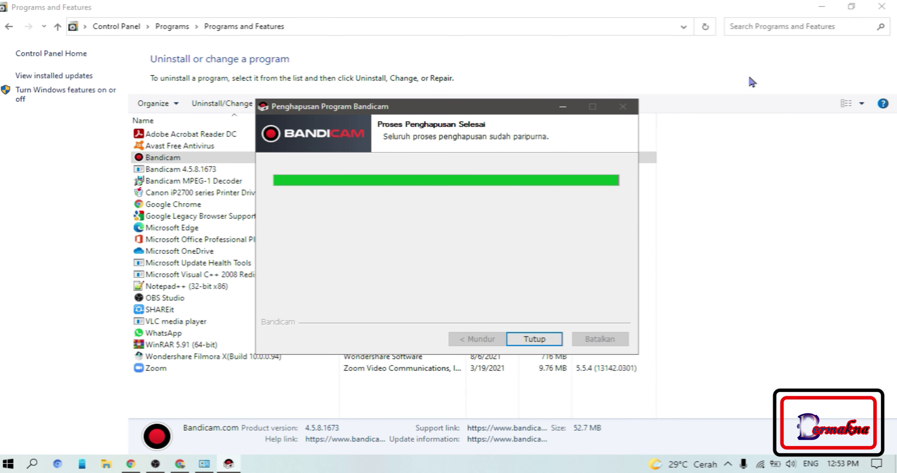
click(545, 343)
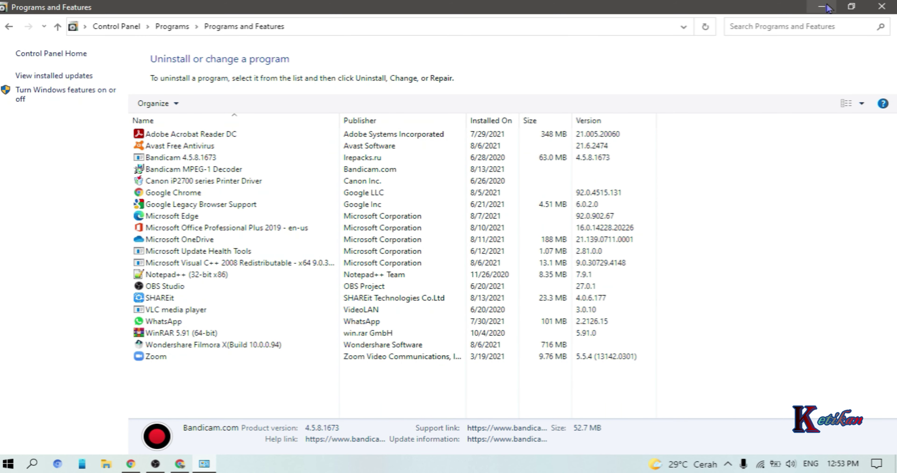
click(822, 10)
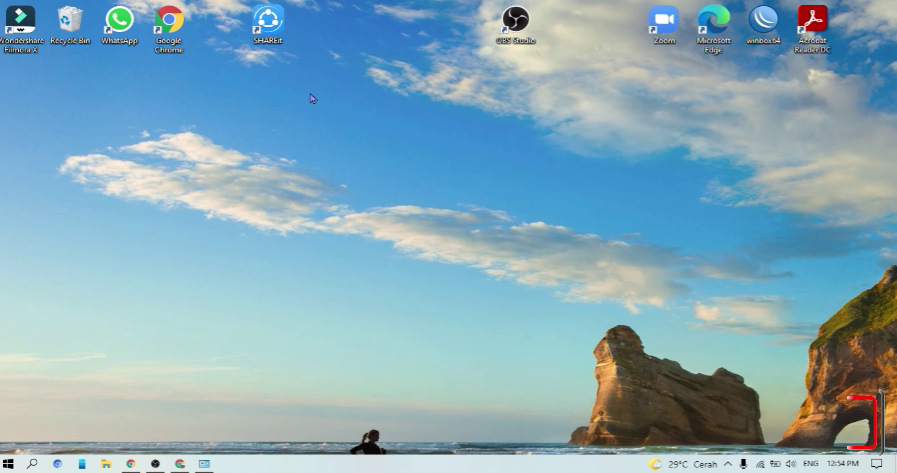
Step: Open Windows Settings and go to the Storage page of the System category
click(8, 467)
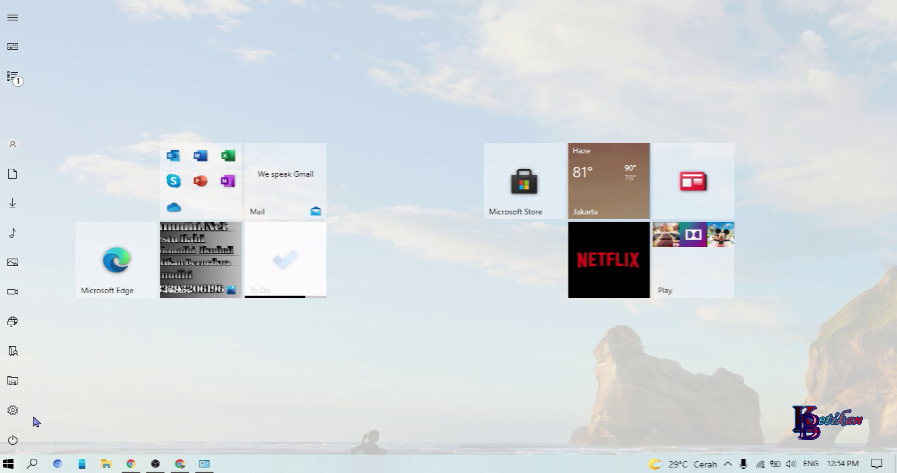
mouse_move(10, 416)
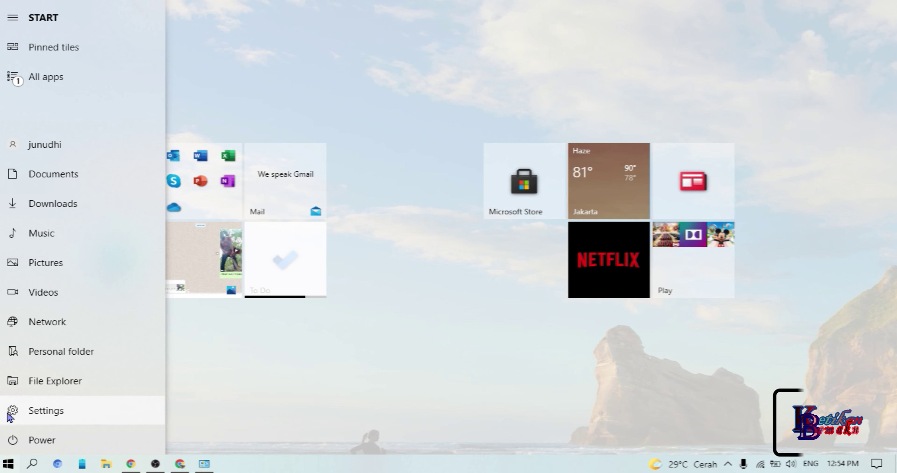
click(10, 416)
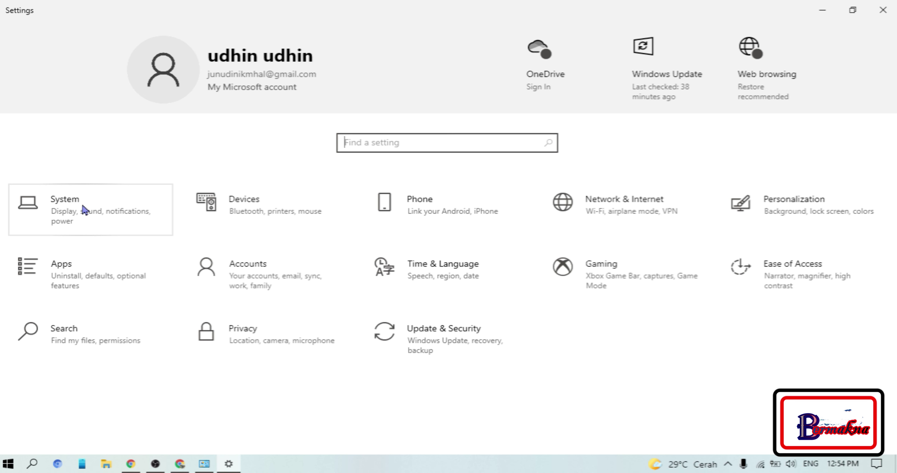
click(86, 216)
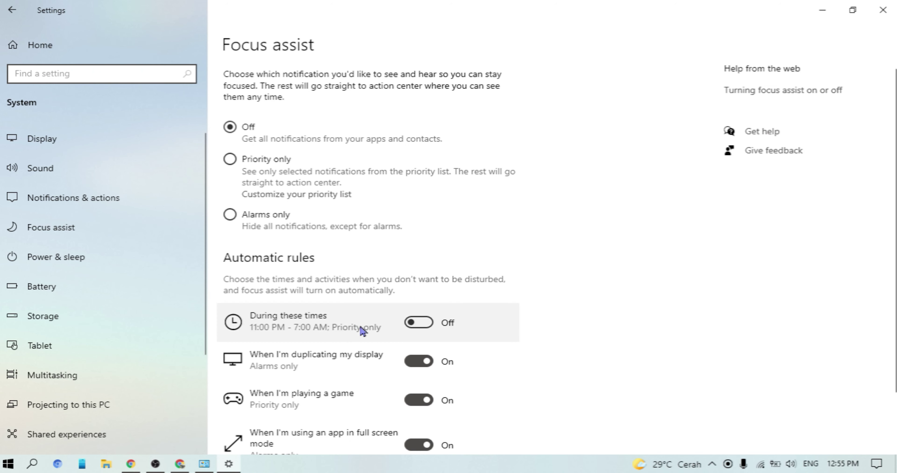
scroll(361, 330, down, 2)
scroll(360, 335, up, 2)
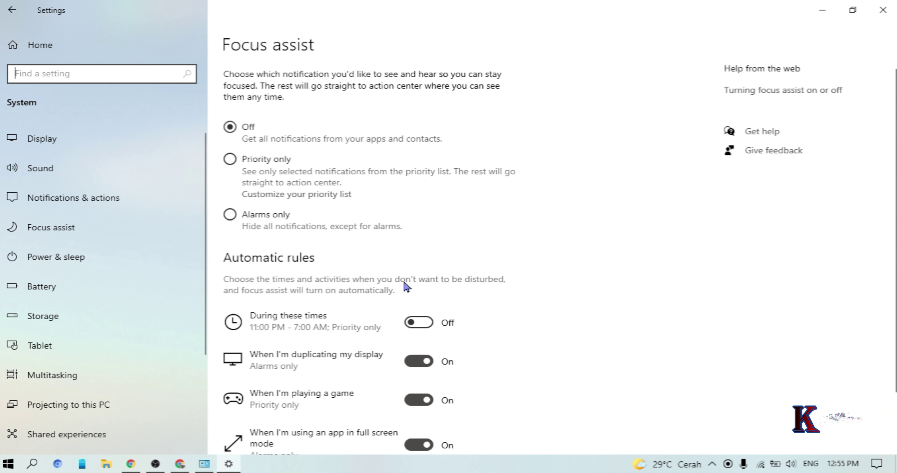
scroll(85, 415, down, 3)
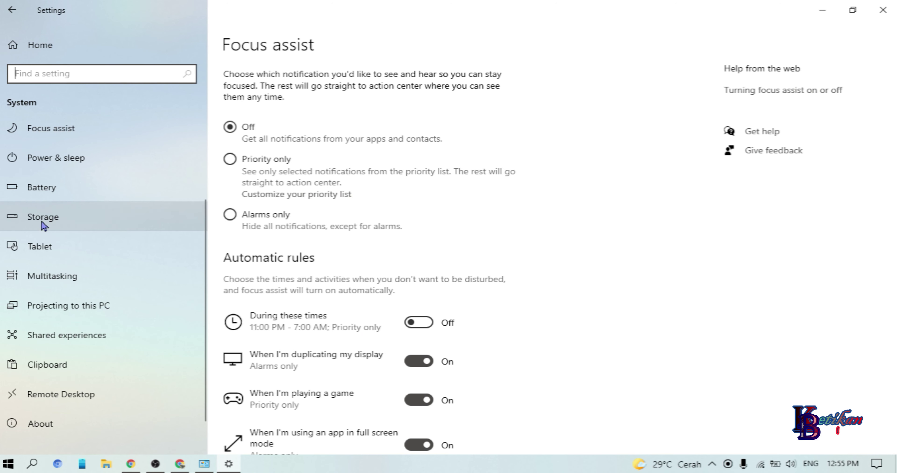
click(42, 219)
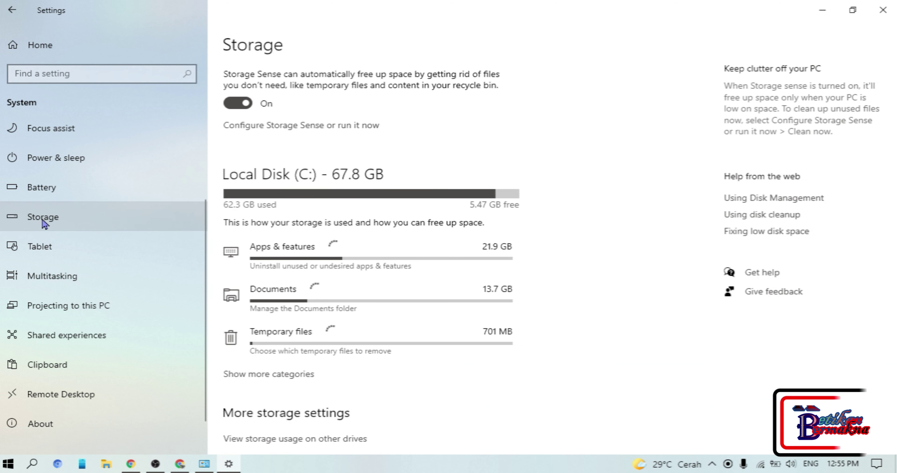
Step: View storage usage on other drives and open the usage breakdown of Local Disk (C:)
scroll(475, 221, down, 3)
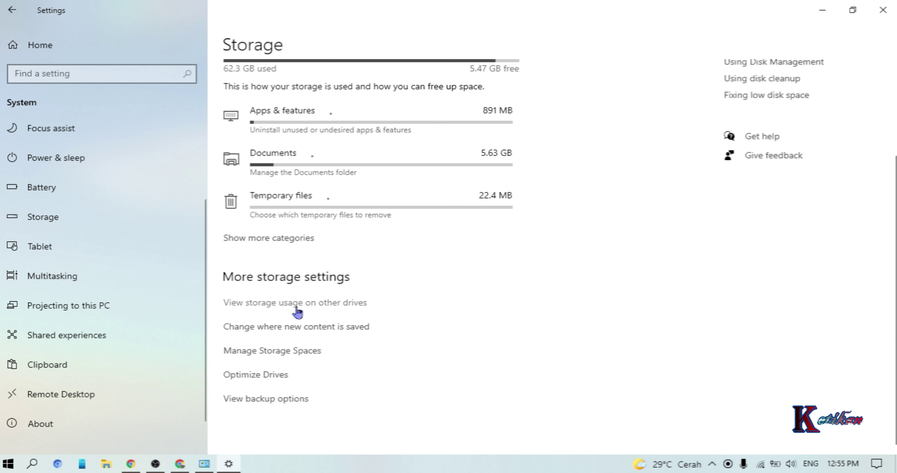
click(297, 308)
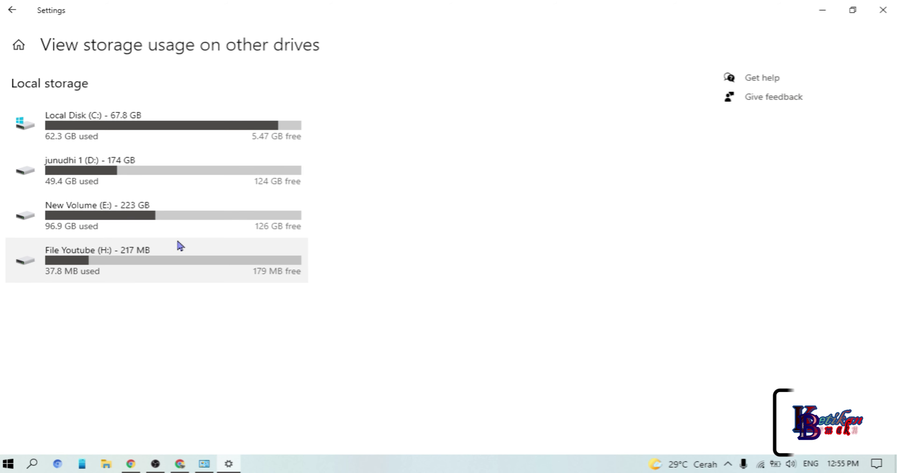
click(129, 133)
Step: Examine the storage usage categories of Local Disk (C:), from System & reserved through Other people
scroll(371, 233, down, 3)
scroll(367, 234, down, 4)
scroll(222, 136, up, 7)
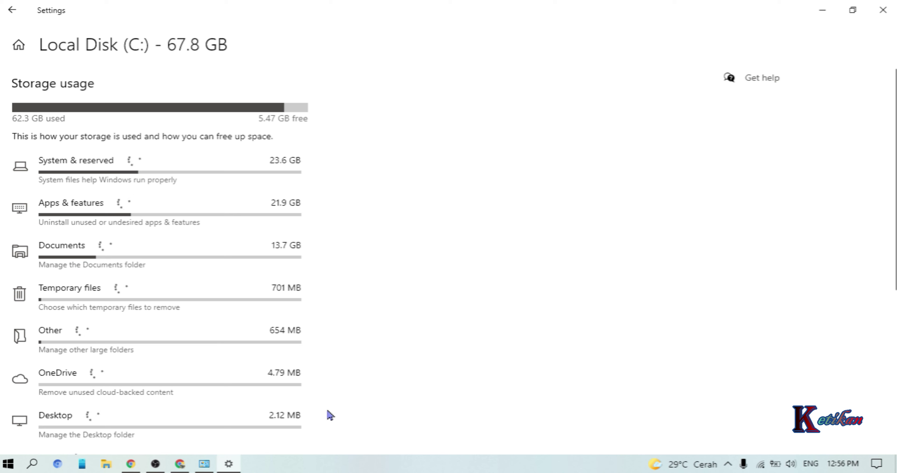
scroll(330, 415, down, 2)
scroll(300, 112, up, 2)
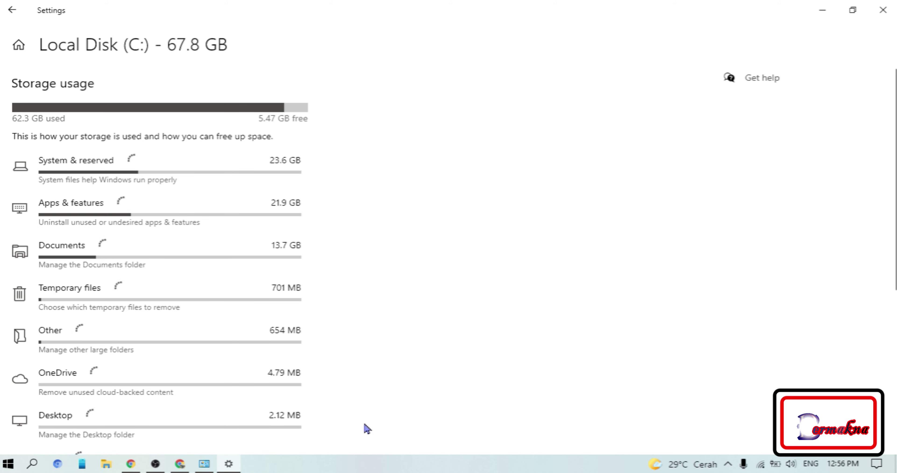
scroll(366, 403, down, 3)
scroll(363, 386, down, 2)
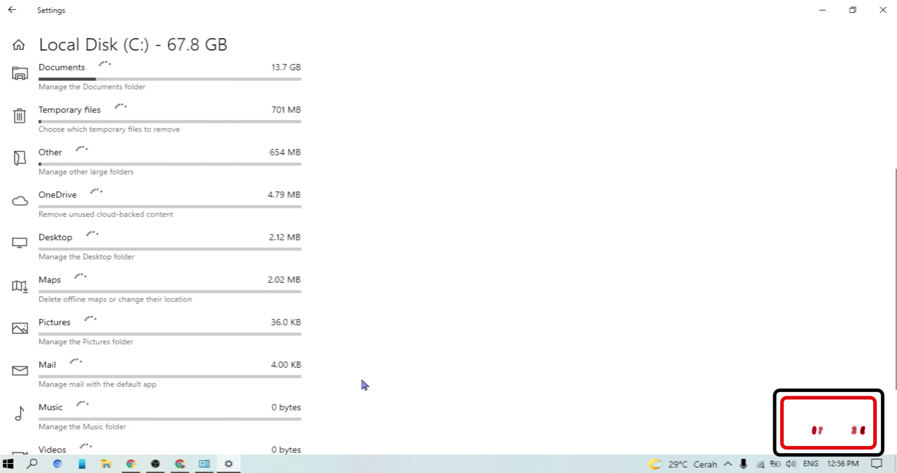
scroll(364, 385, down, 2)
scroll(363, 383, up, 5)
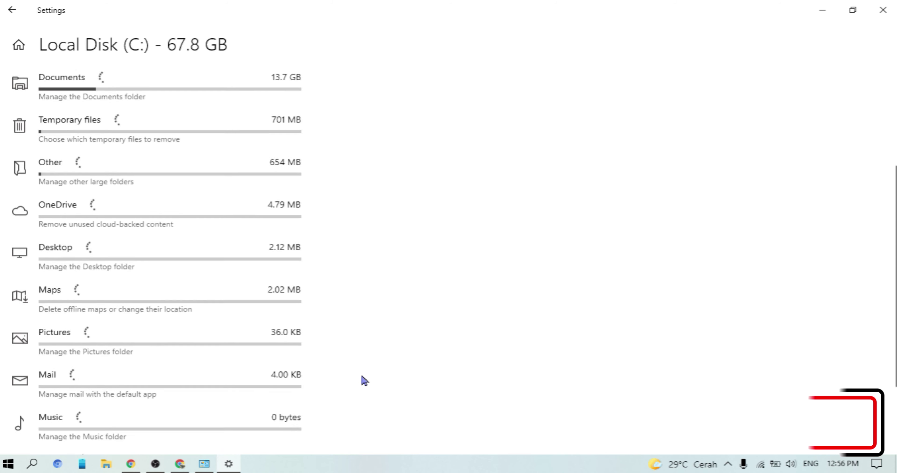
scroll(362, 365, up, 2)
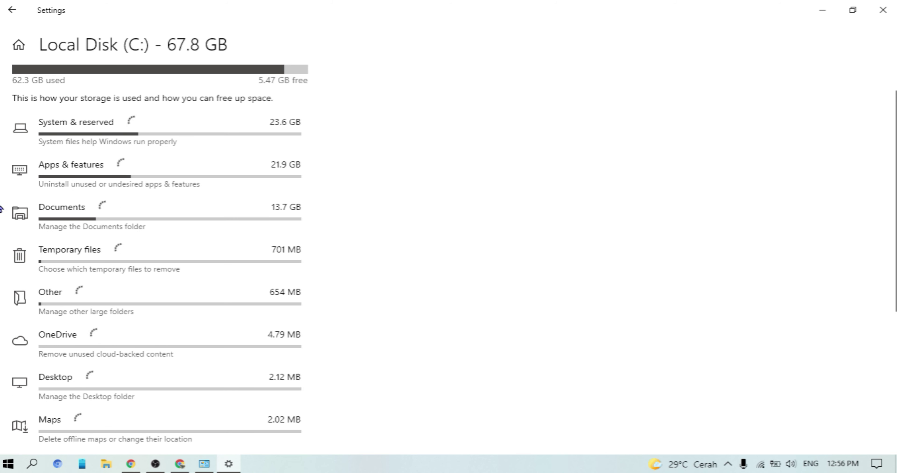
scroll(2, 428, down, 5)
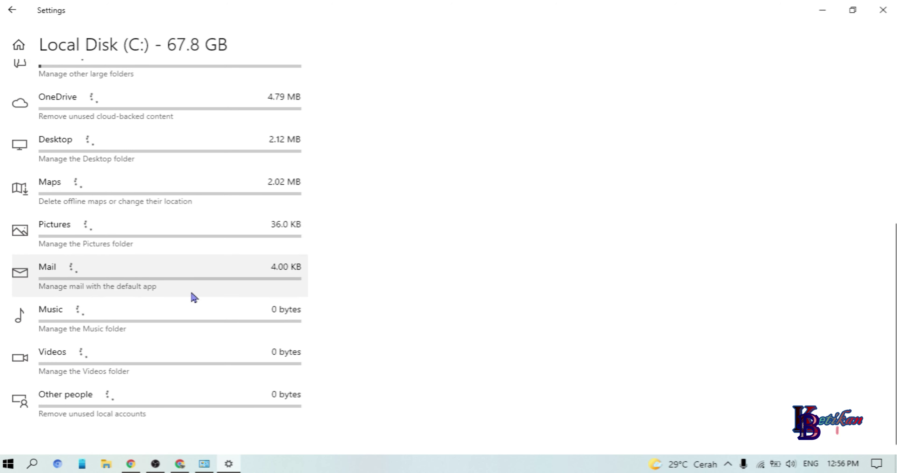
Step: Open the Apps & features list from the storage usage breakdown of Local Disk (C:)
scroll(195, 298, up, 5)
scroll(197, 303, up, 3)
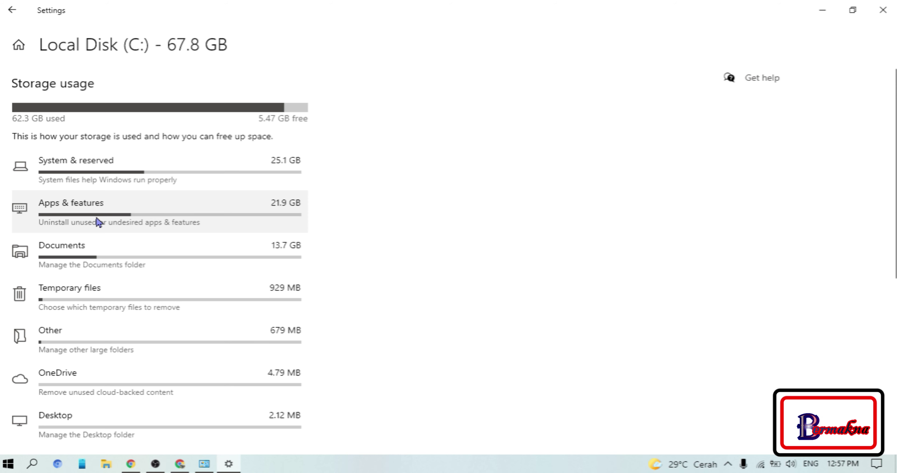
click(100, 208)
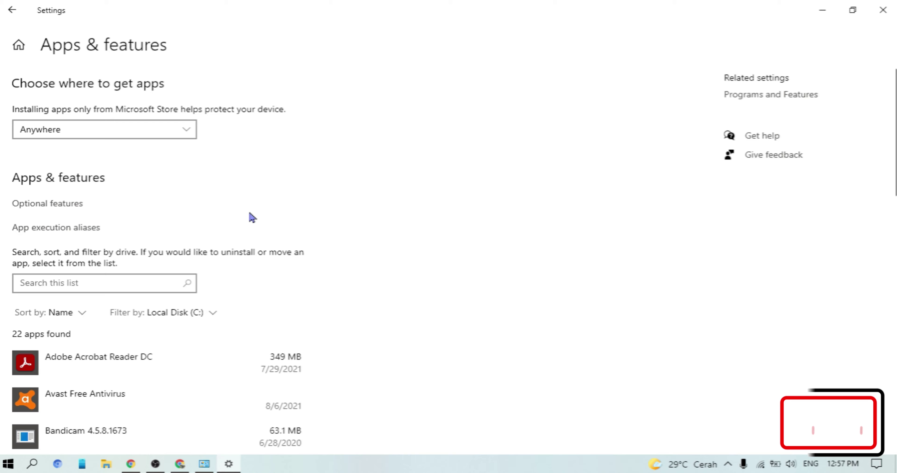
Step: Examine the list of apps installed on Local Disk (C:), from 3D Viewer through Zoom, for one to uninstall
scroll(188, 343, down, 10)
scroll(189, 339, down, 4)
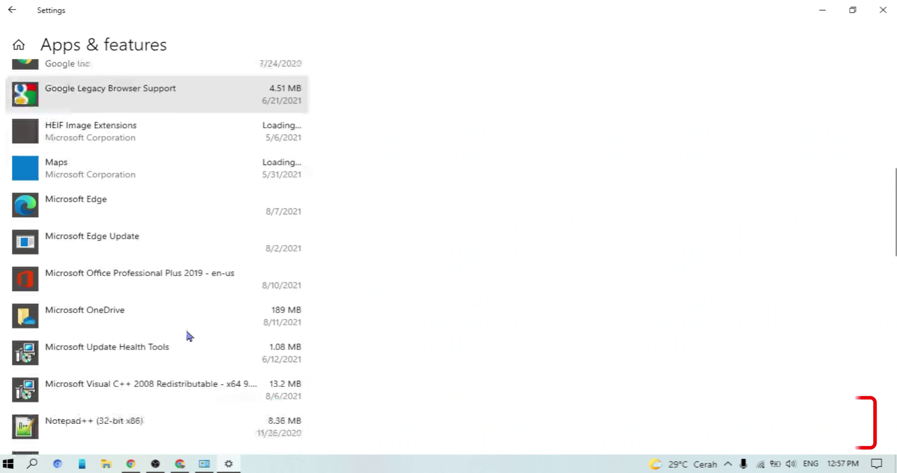
scroll(180, 428, up, 10)
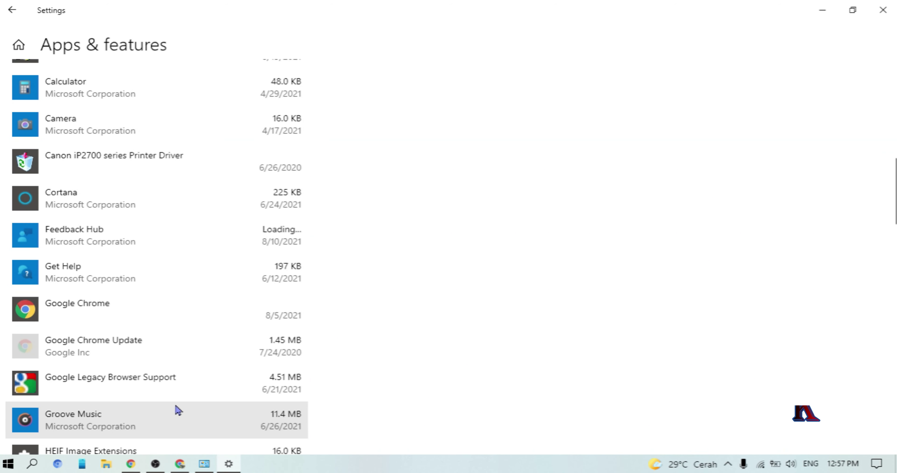
scroll(178, 407, up, 5)
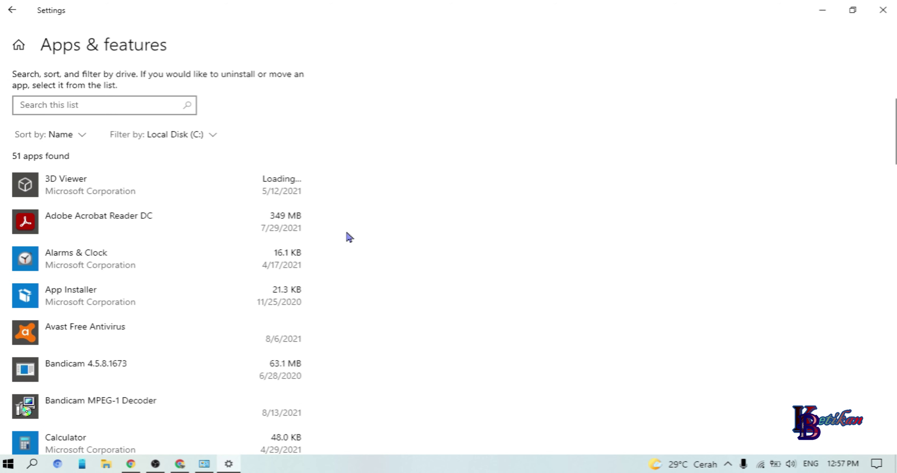
scroll(243, 242, up, 5)
scroll(256, 243, down, 15)
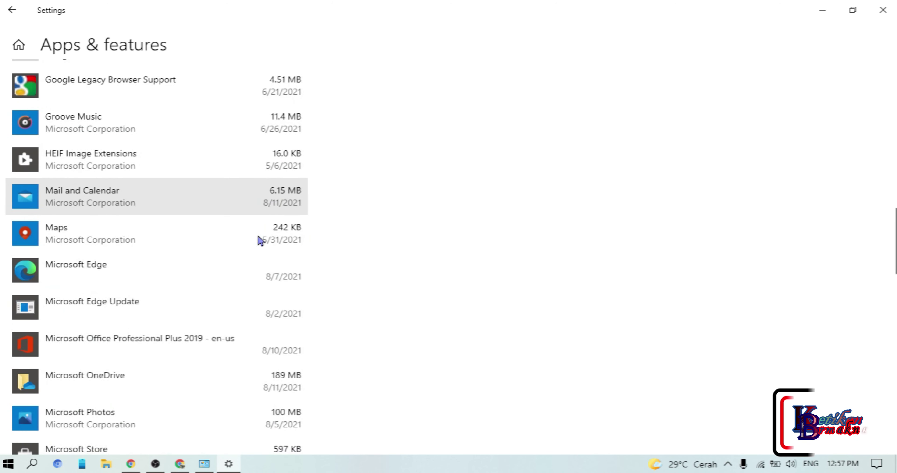
scroll(261, 240, down, 20)
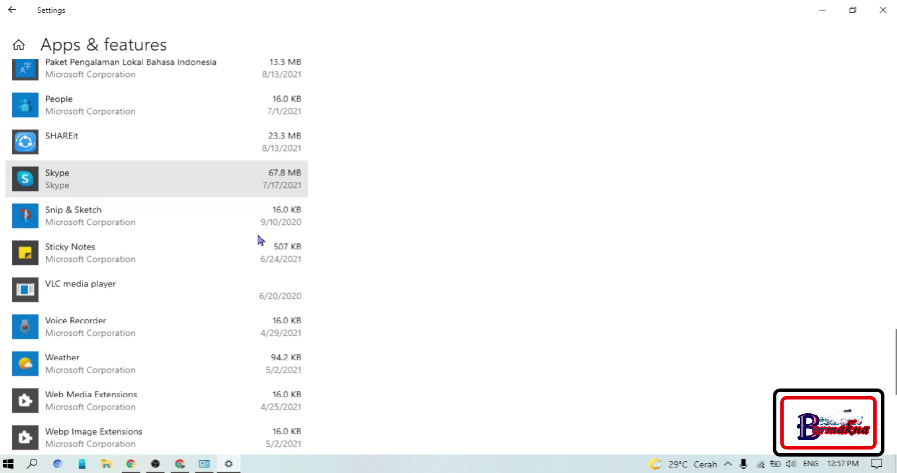
scroll(260, 238, down, 6)
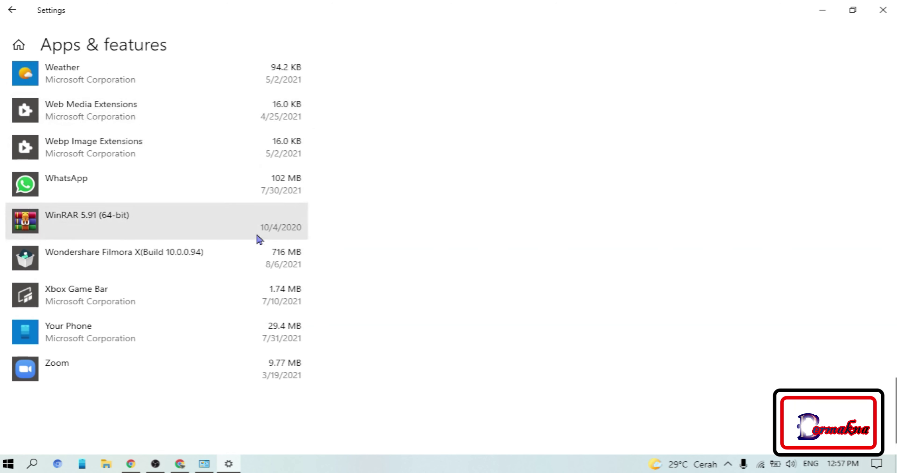
scroll(218, 370, up, 8)
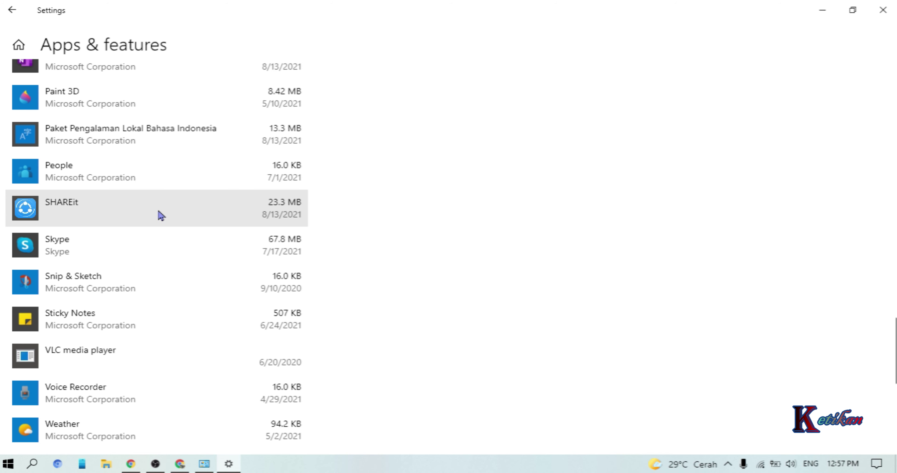
scroll(163, 216, up, 2)
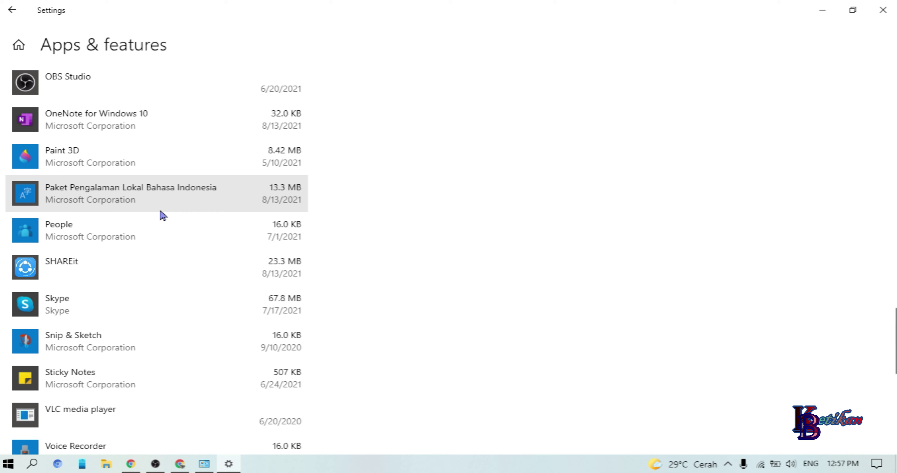
scroll(163, 215, up, 4)
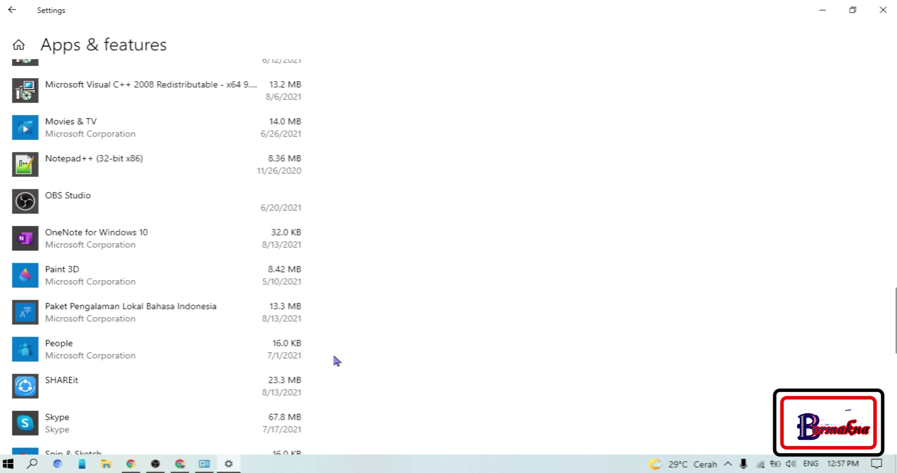
scroll(337, 361, down, 8)
scroll(337, 356, up, 2)
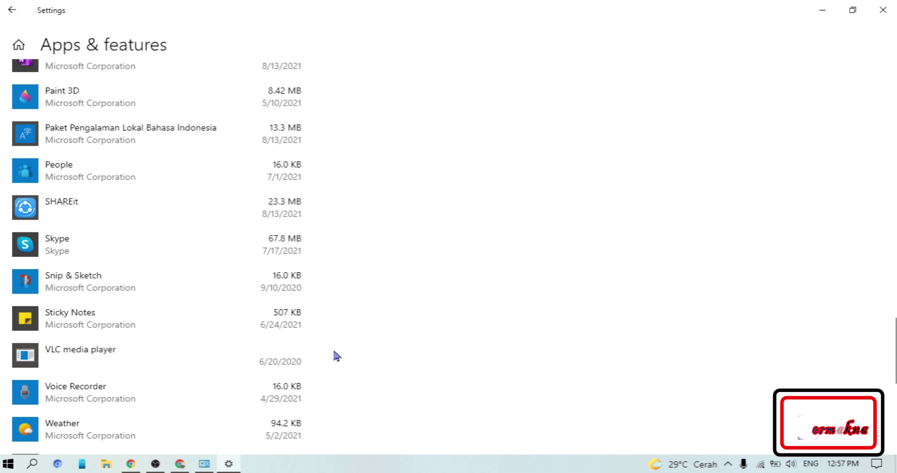
scroll(347, 297, up, 4)
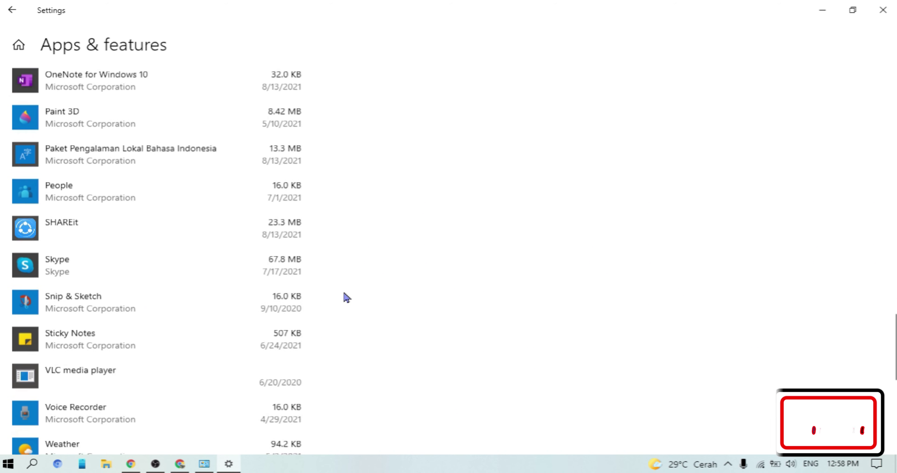
scroll(347, 297, up, 10)
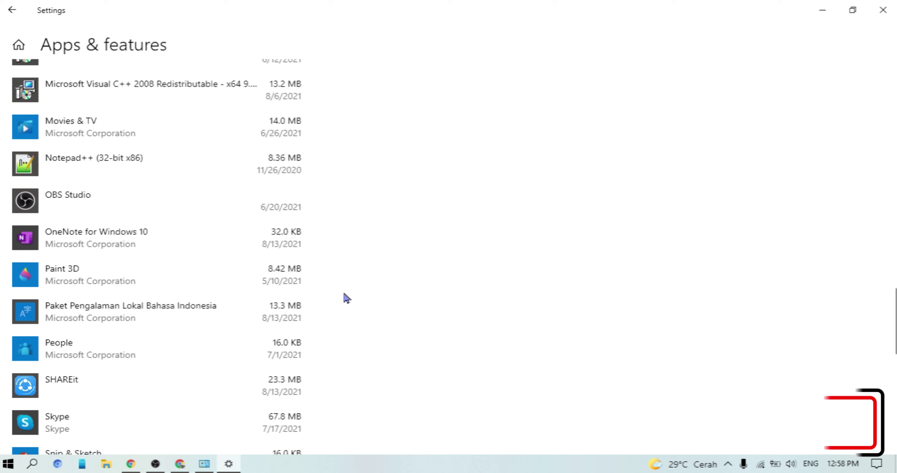
scroll(349, 293, down, 4)
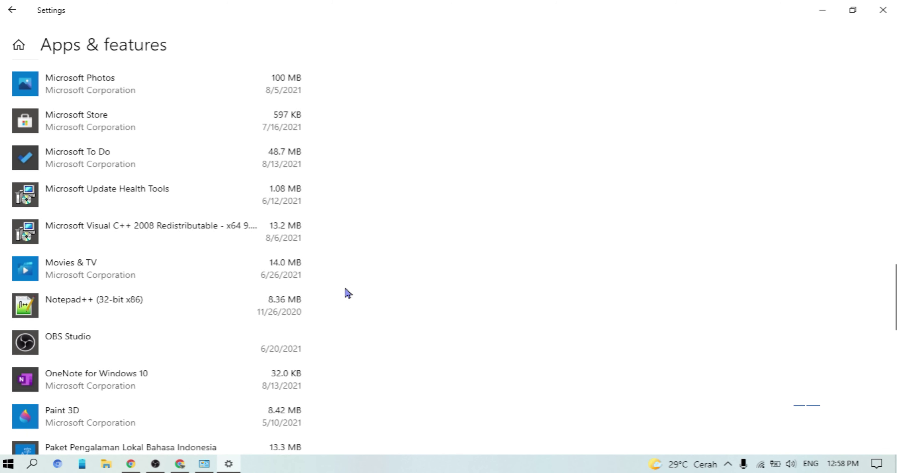
scroll(348, 293, down, 4)
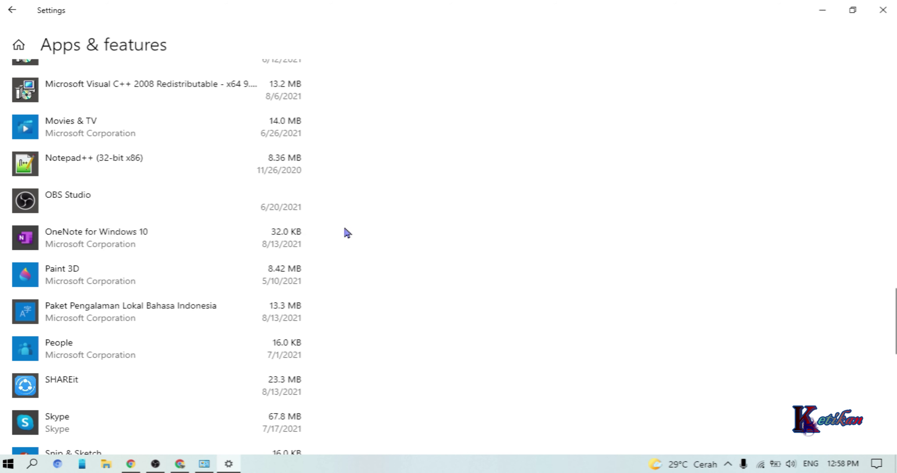
Step: Start the uninstallation of the SHAREit app and confirm removing it with its related info
scroll(335, 250, down, 4)
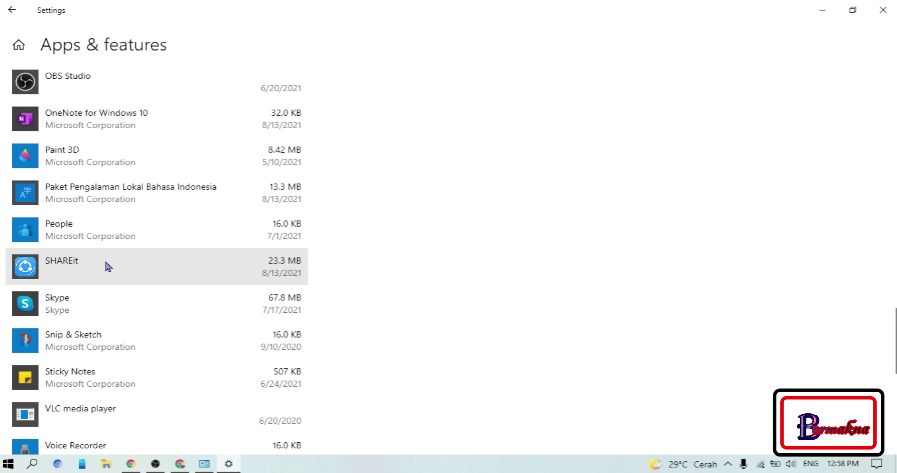
click(109, 270)
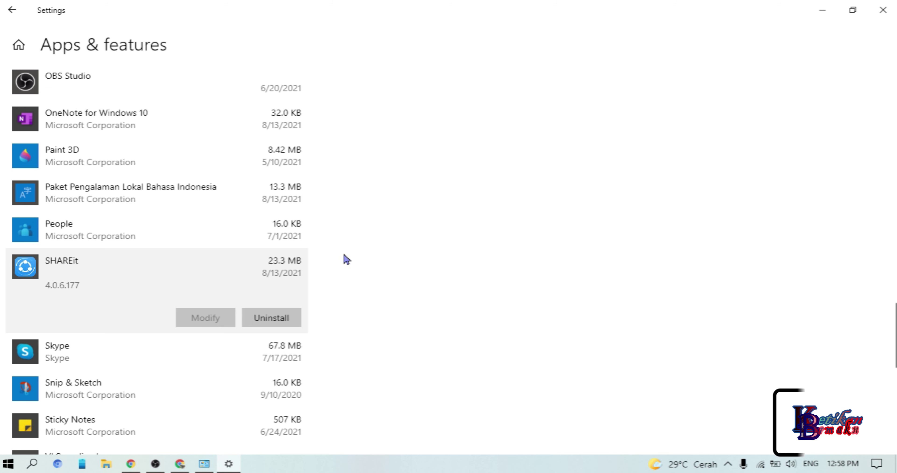
click(37, 266)
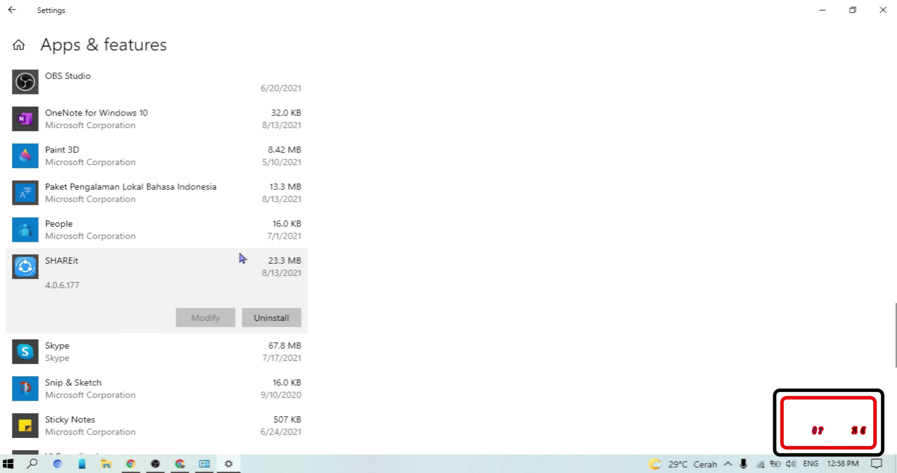
click(276, 320)
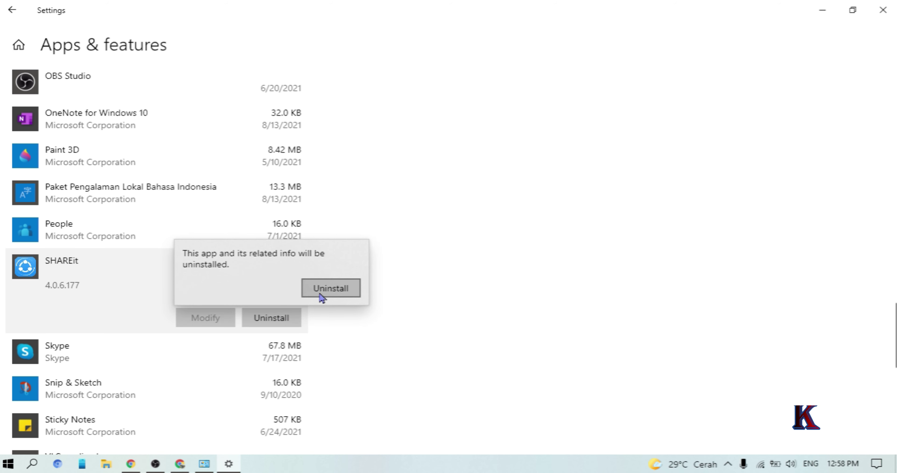
click(330, 291)
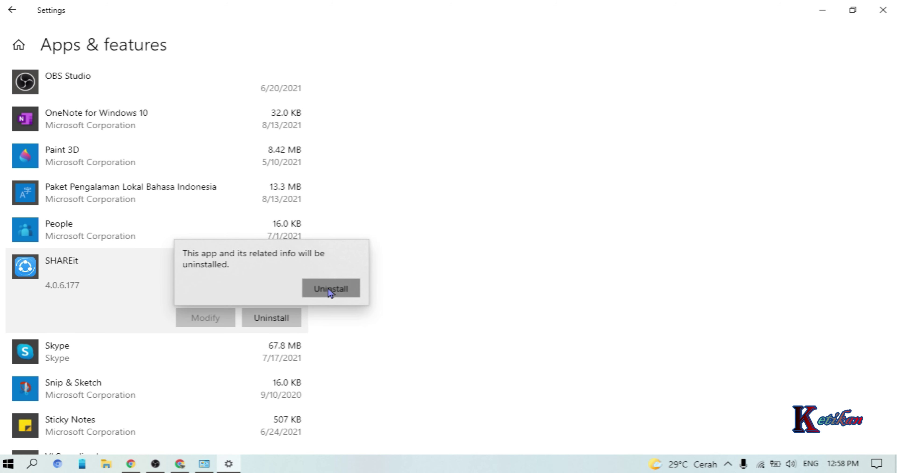